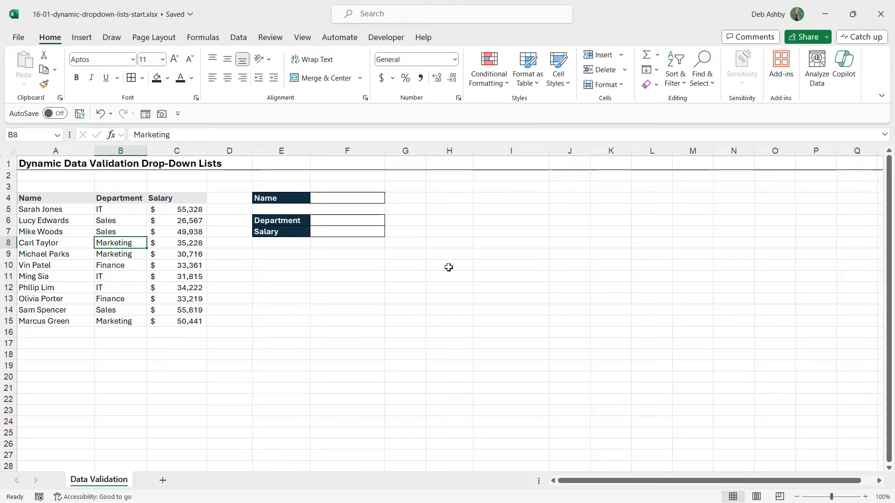
# Examine the employee data in A4:C15 and the empty Name, Department and Salary lookup cells in column F.
pyautogui.click(352, 199)
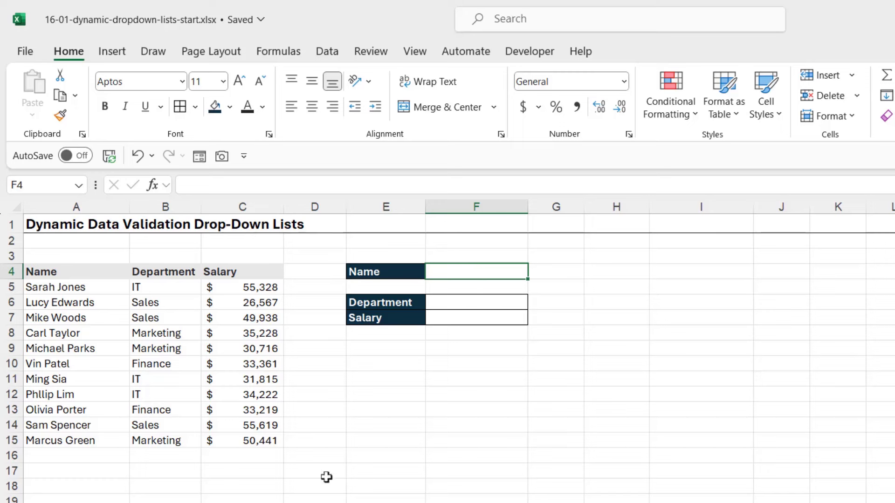
pyautogui.click(127, 336)
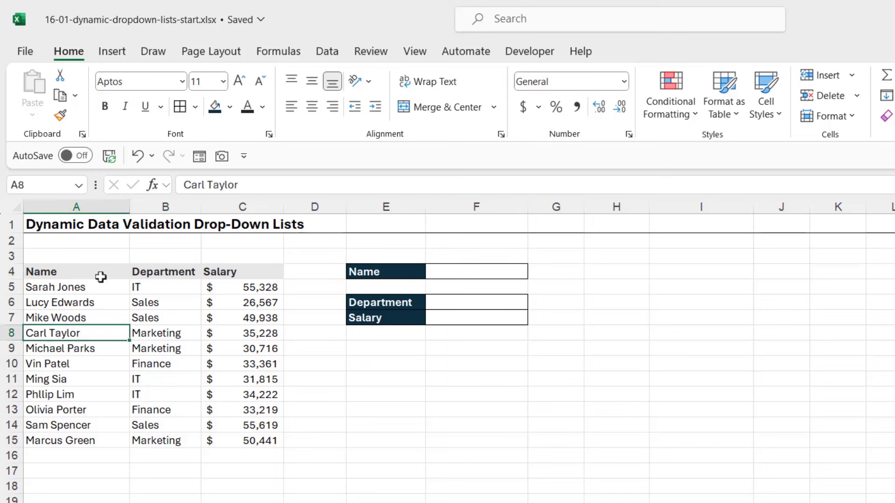
pyautogui.moveTo(102, 277); pyautogui.dragTo(255, 418)
pyautogui.click(243, 364)
pyautogui.click(219, 334)
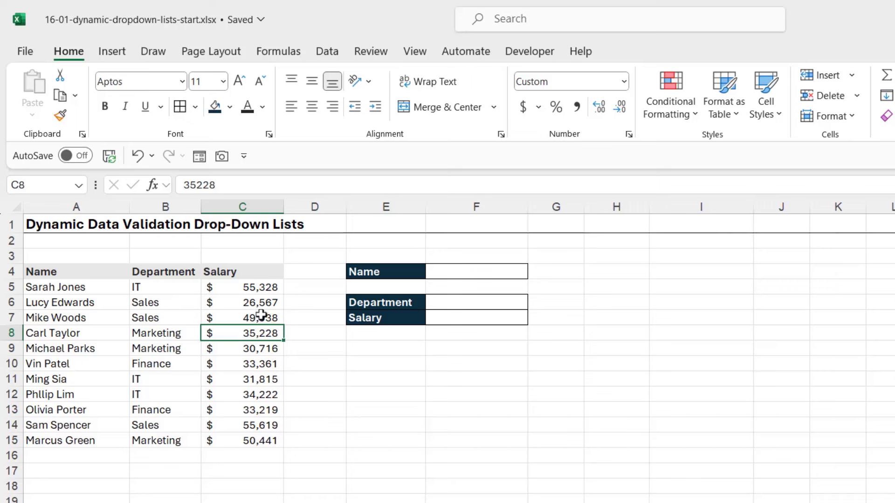
pyautogui.click(466, 273)
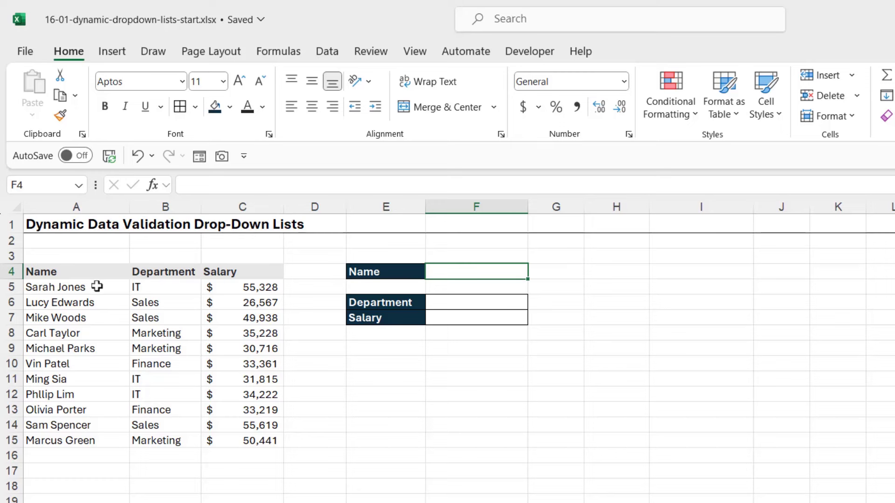
pyautogui.moveTo(96, 286); pyautogui.dragTo(88, 440)
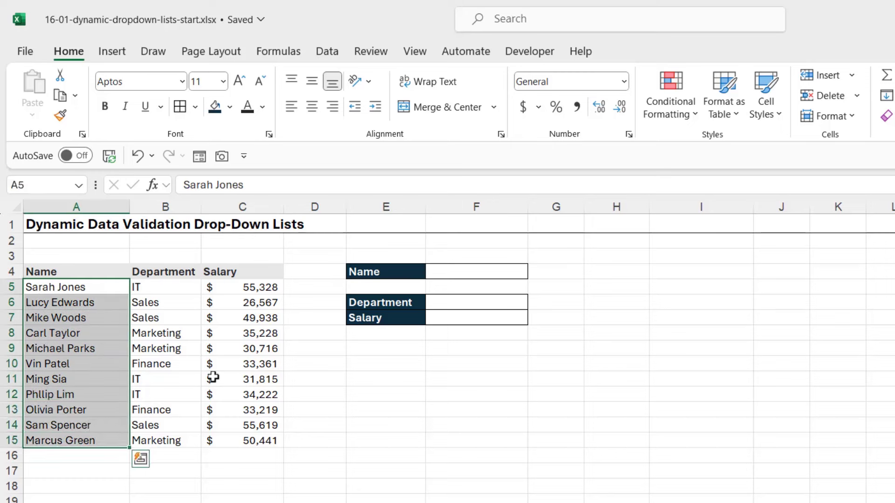
pyautogui.click(481, 280)
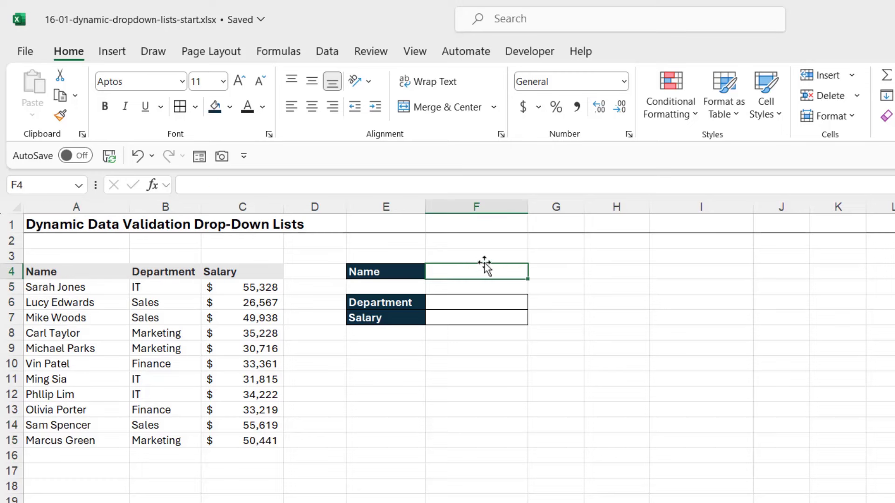
pyautogui.click(475, 303)
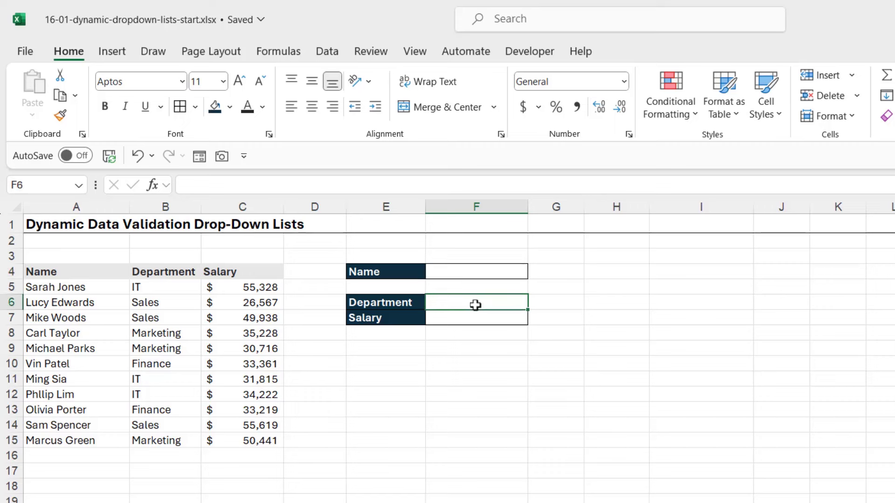
pyautogui.click(475, 320)
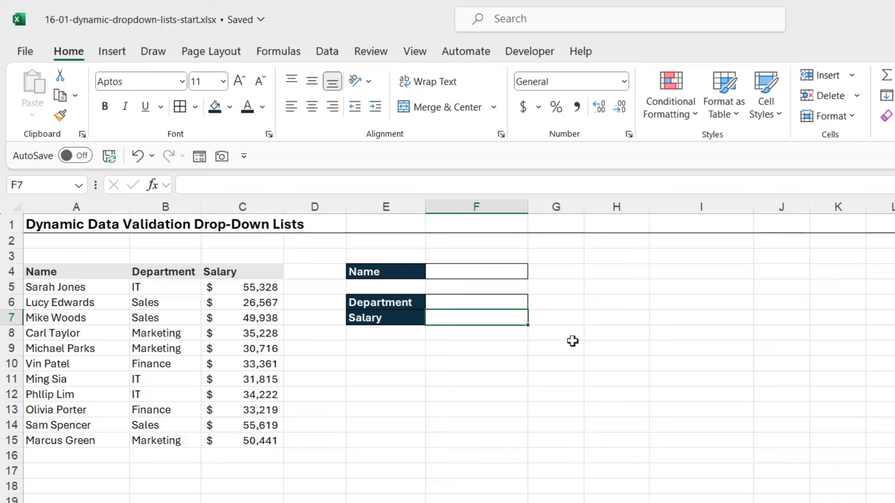
pyautogui.click(169, 336)
pyautogui.moveTo(46, 457); pyautogui.dragTo(250, 458)
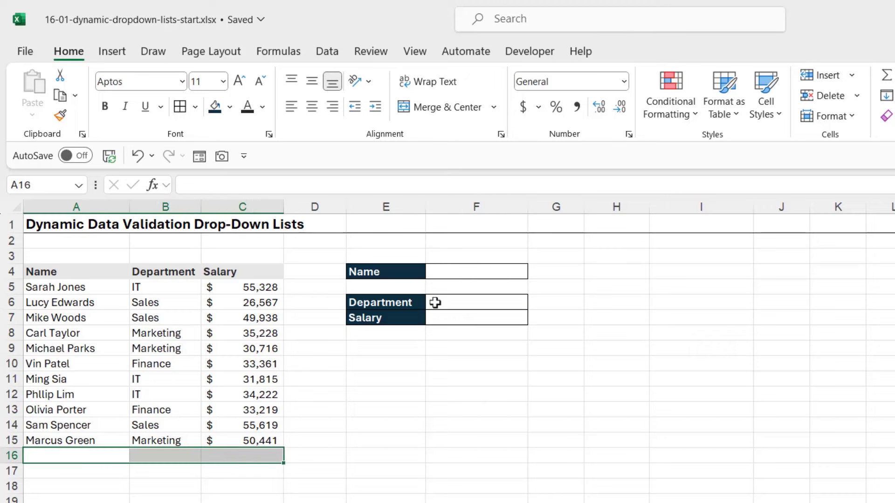
pyautogui.click(462, 275)
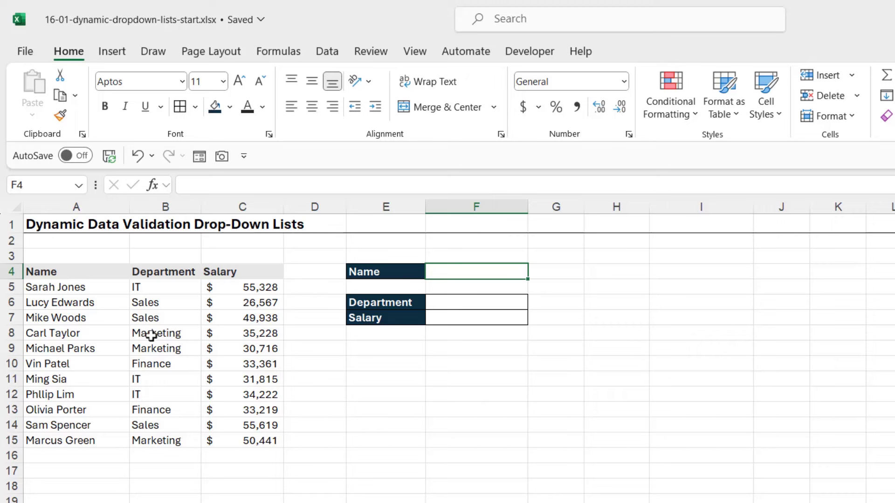
# Convert the employee range A4:C15 into a table with headers and apply the plain, unformatted Light table style.
pyautogui.click(150, 317)
pyautogui.hotkey('ctrl', 't')
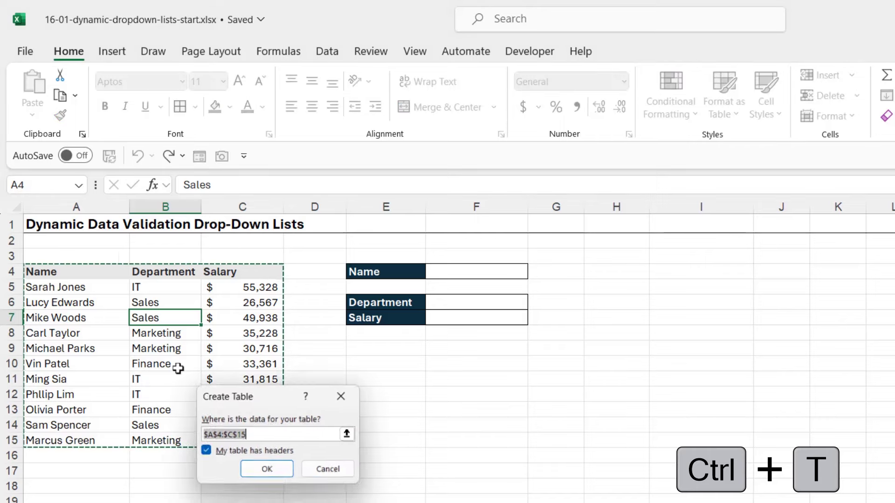
pyautogui.click(255, 471)
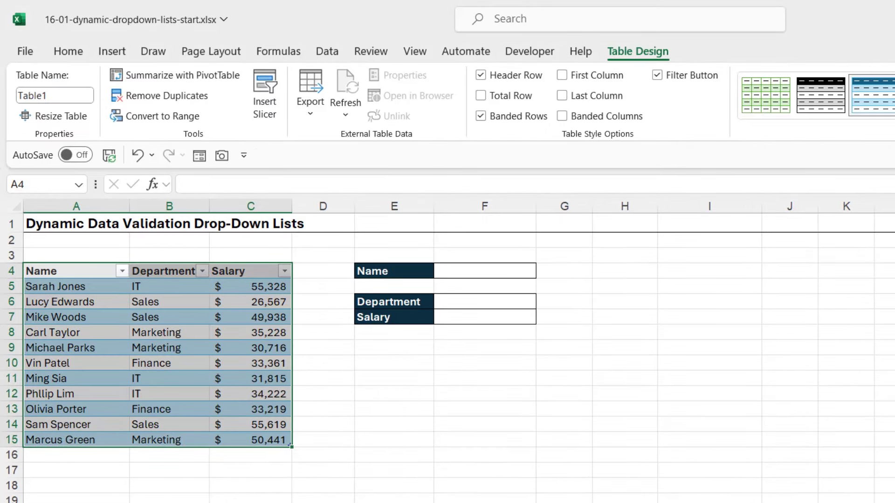
pyautogui.click(894, 112)
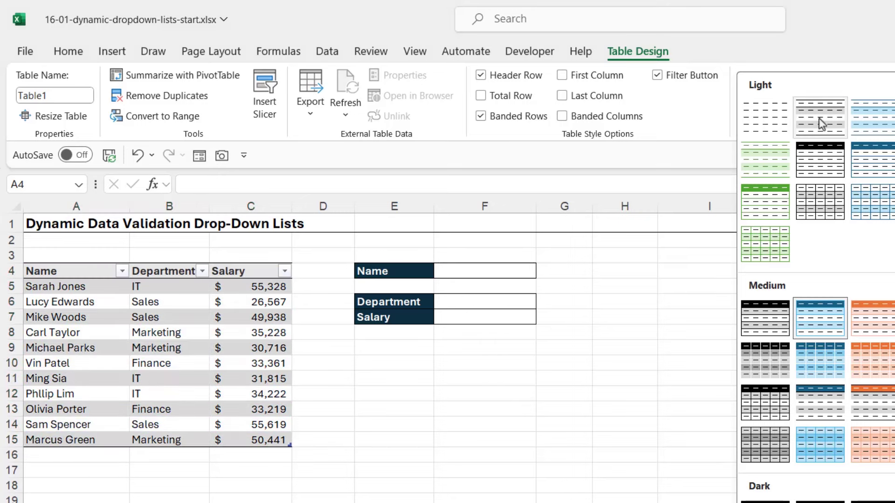
pyautogui.click(766, 122)
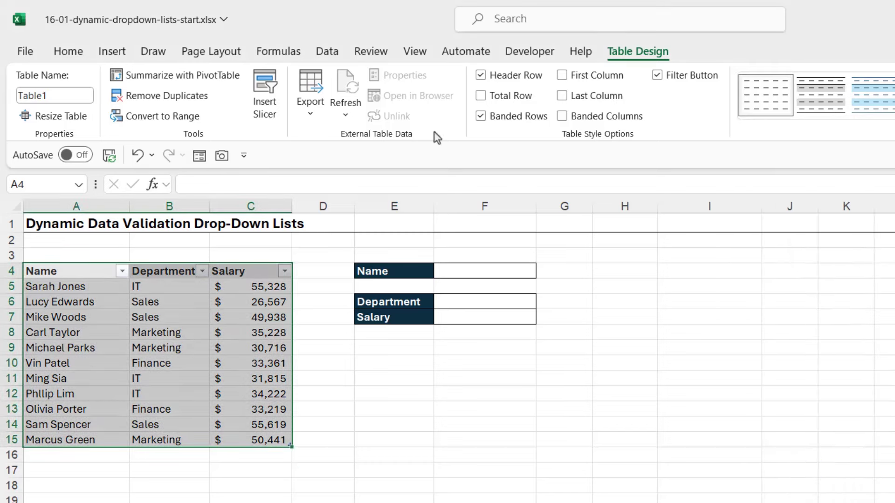
# Rename the employee table as Employees.
pyautogui.click(54, 95)
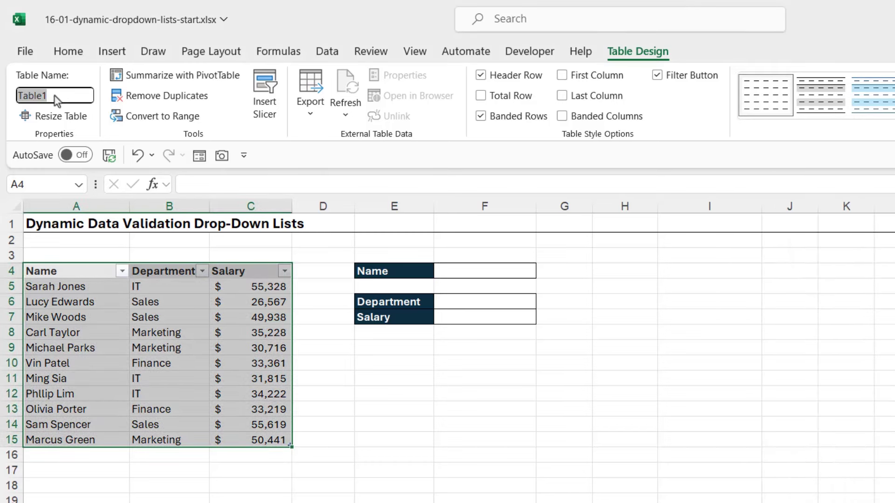
pyautogui.write('Employees')
pyautogui.press('Return')
pyautogui.click(193, 355)
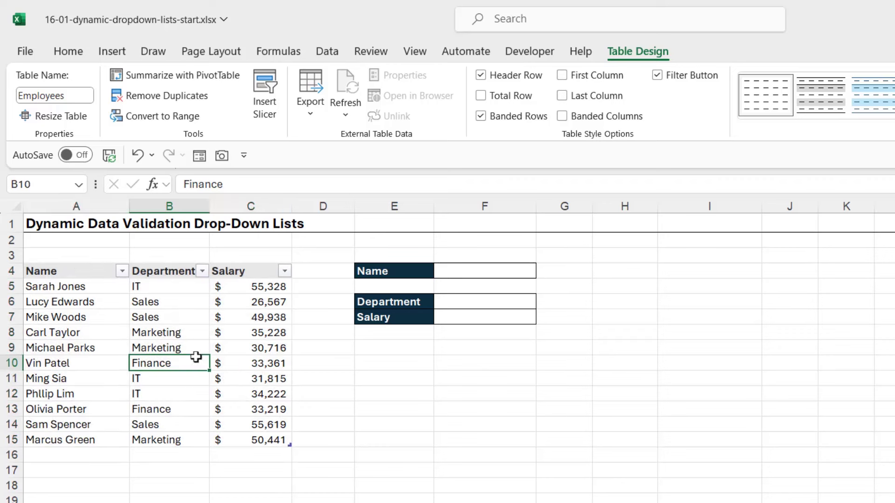
# Open the Data Validation settings for the Name lookup cell F4, keeping the employee table in view.
pyautogui.click(483, 274)
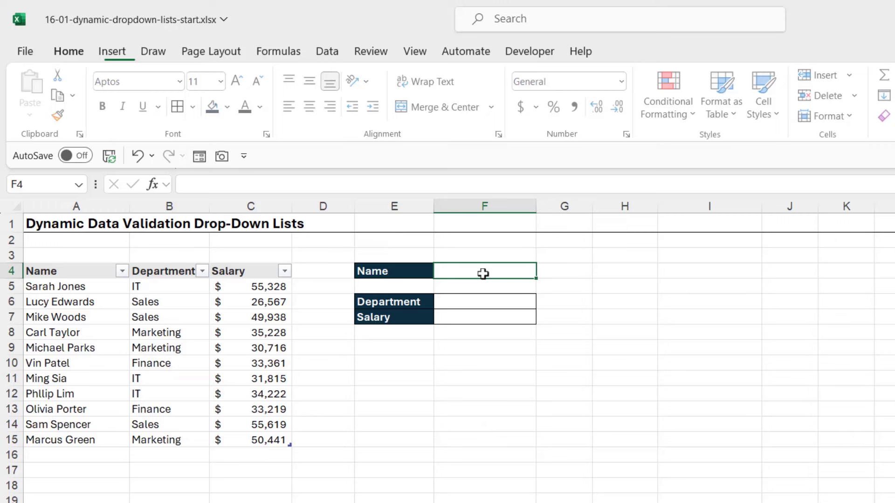
pyautogui.click(328, 52)
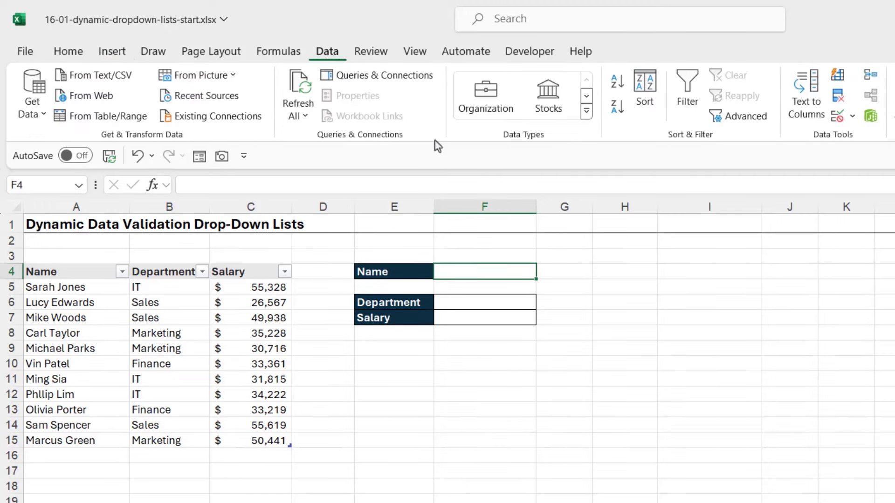
pyautogui.click(842, 119)
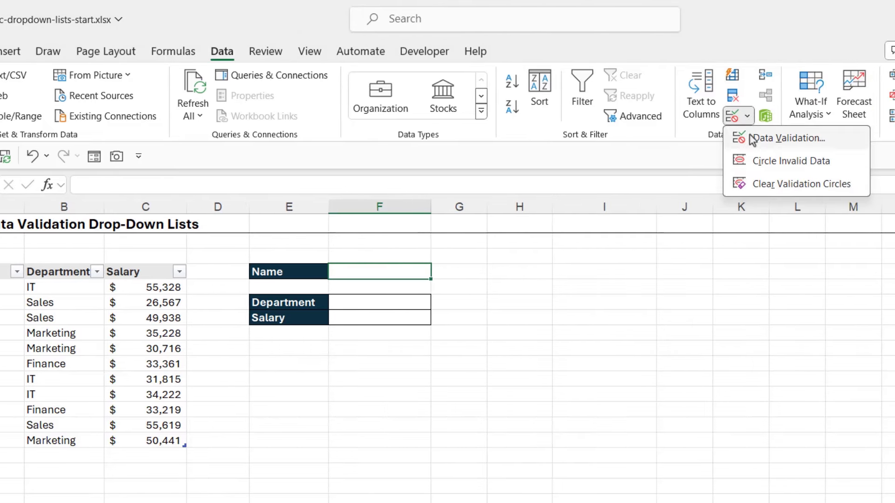
pyautogui.click(750, 138)
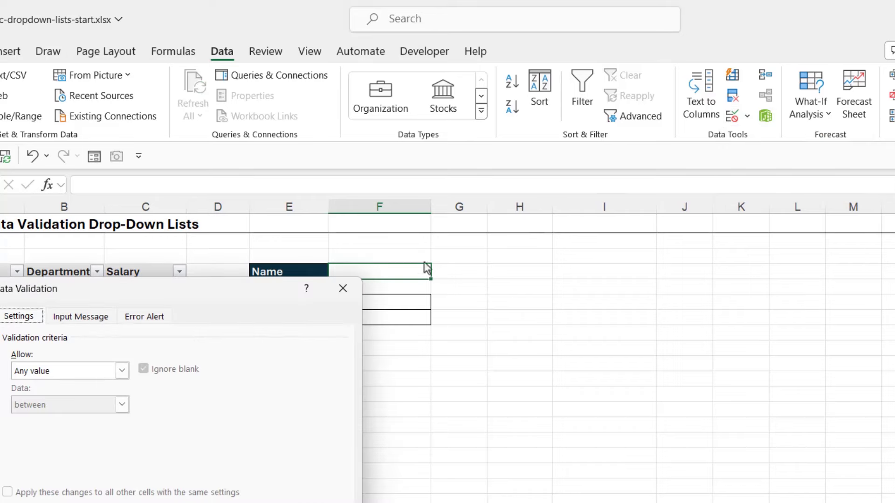
pyautogui.moveTo(255, 296); pyautogui.dragTo(728, 277)
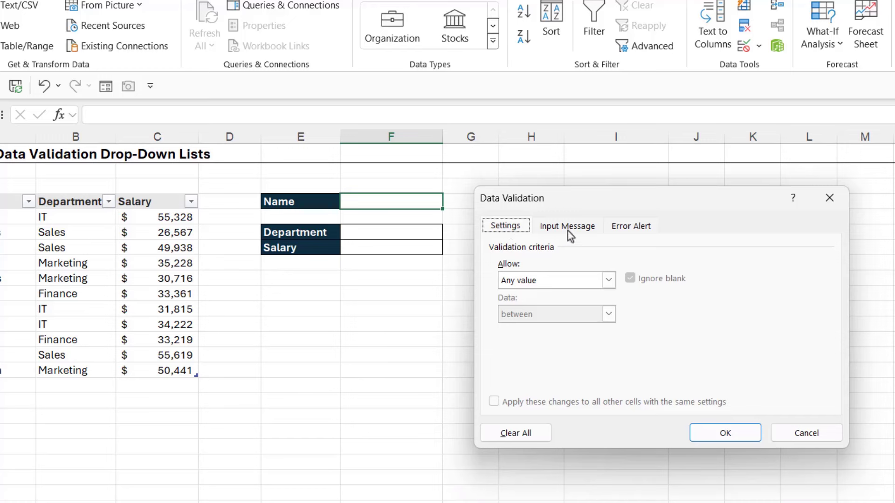
# Review the input message and error alert options available for the Name cell's data validation.
pyautogui.click(566, 234)
pyautogui.click(631, 225)
pyautogui.click(512, 227)
pyautogui.click(572, 231)
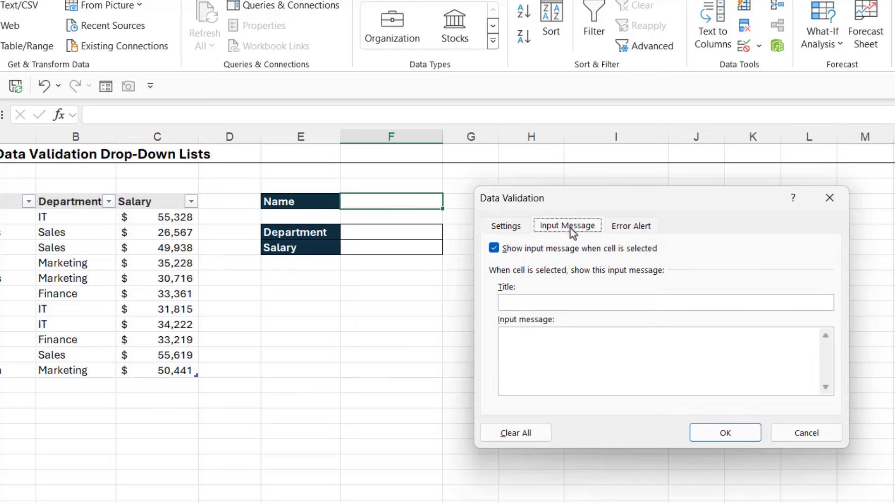
pyautogui.click(631, 226)
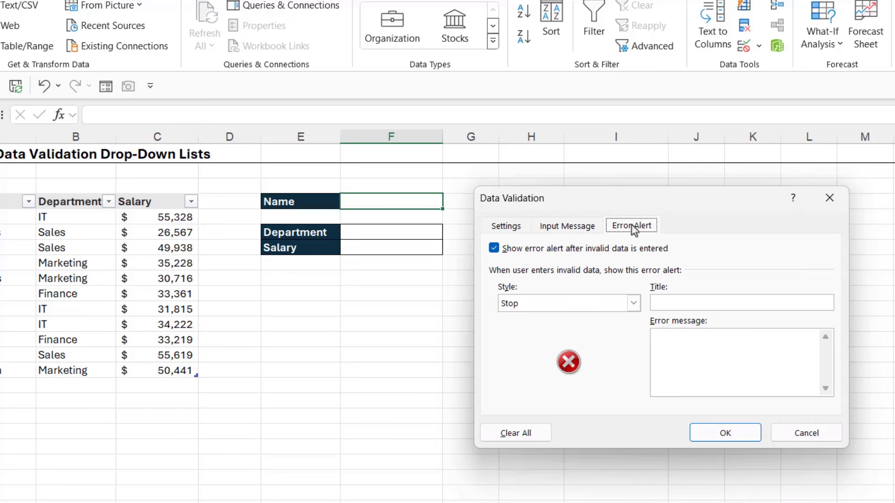
# Restrict cell F4 to a List with the source =$A$5:$A$15, keeping blanks ignored and the in-cell dropdown on.
pyautogui.click(499, 229)
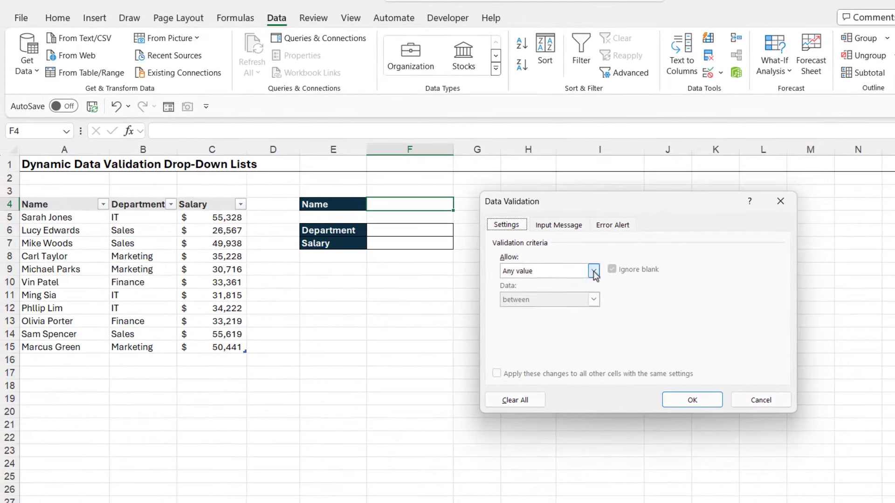
pyautogui.click(608, 280)
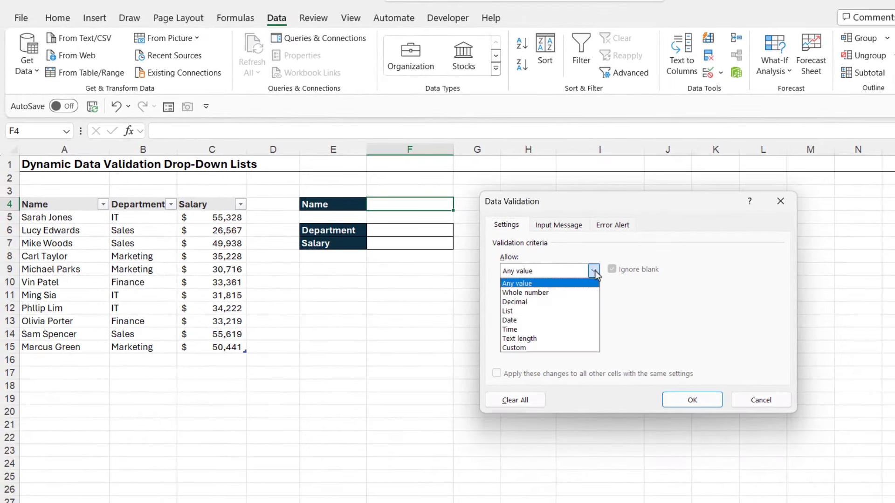
pyautogui.click(521, 311)
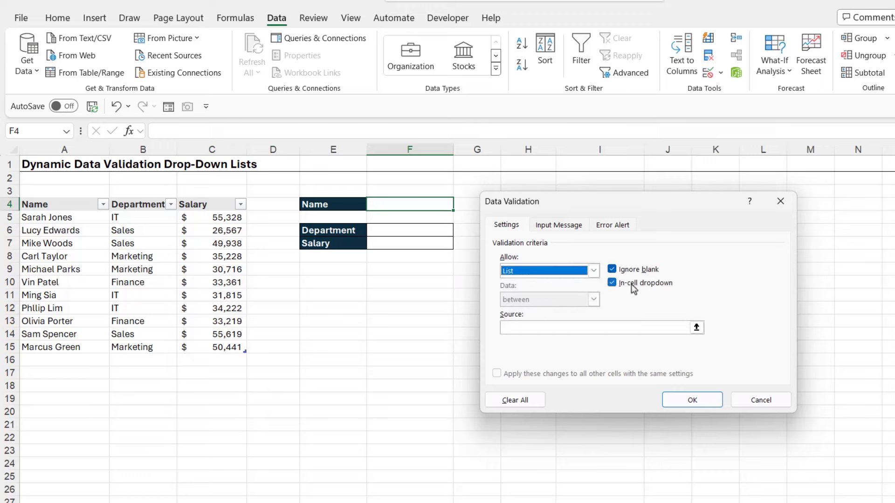
pyautogui.click(505, 327)
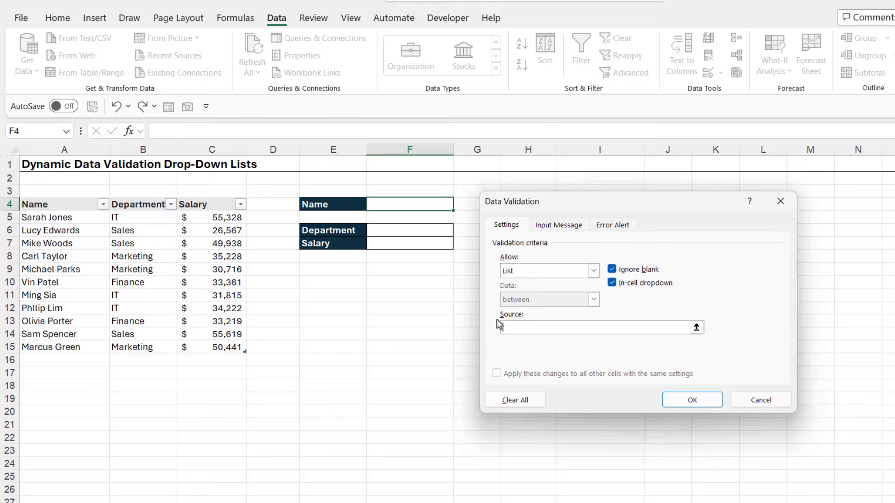
pyautogui.click(65, 196)
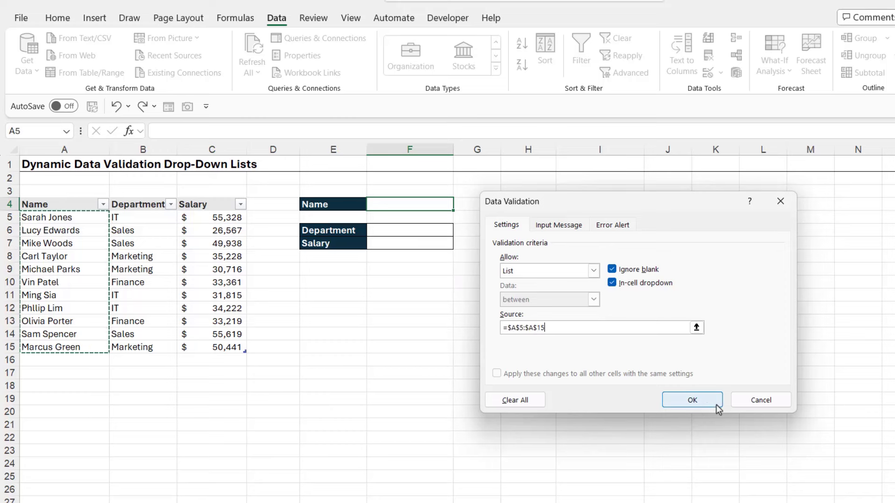
pyautogui.click(692, 399)
# Test the drop-down in F4 by choosing several different employees, ending with the first name in the list.
pyautogui.click(459, 205)
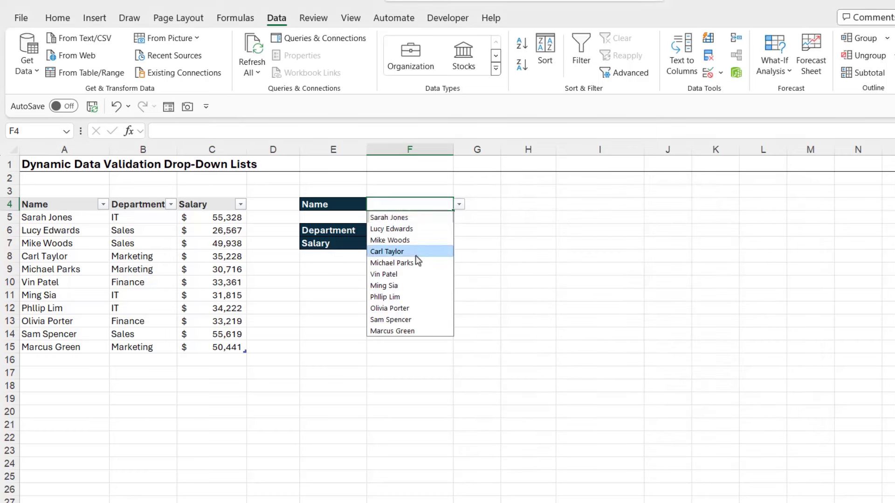
pyautogui.click(418, 252)
pyautogui.click(459, 205)
pyautogui.click(413, 298)
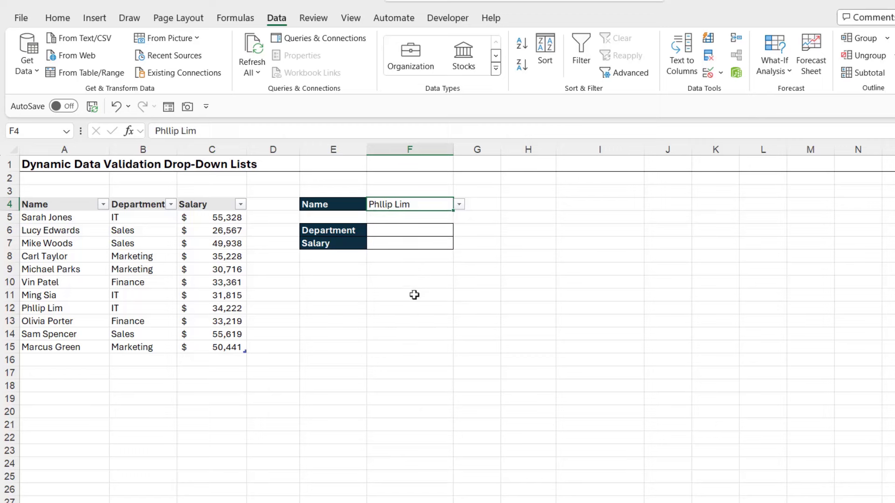
pyautogui.click(459, 205)
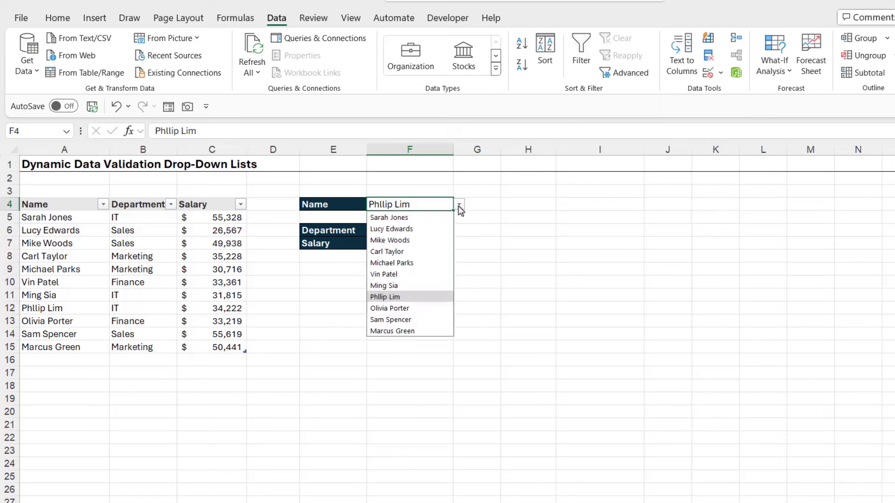
pyautogui.click(409, 228)
pyautogui.click(459, 205)
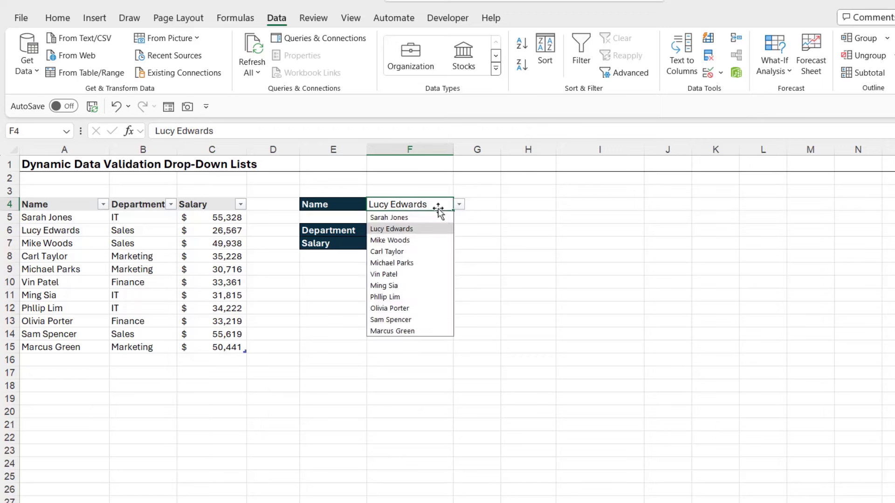
pyautogui.click(425, 217)
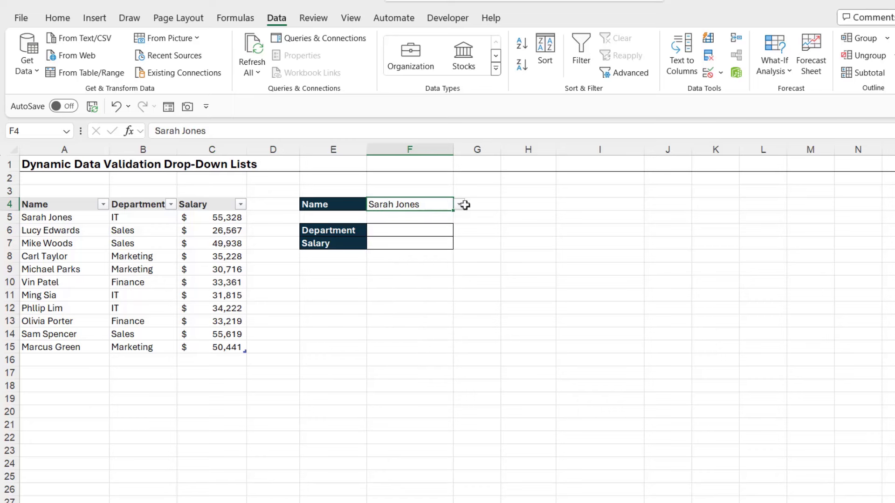
pyautogui.click(414, 230)
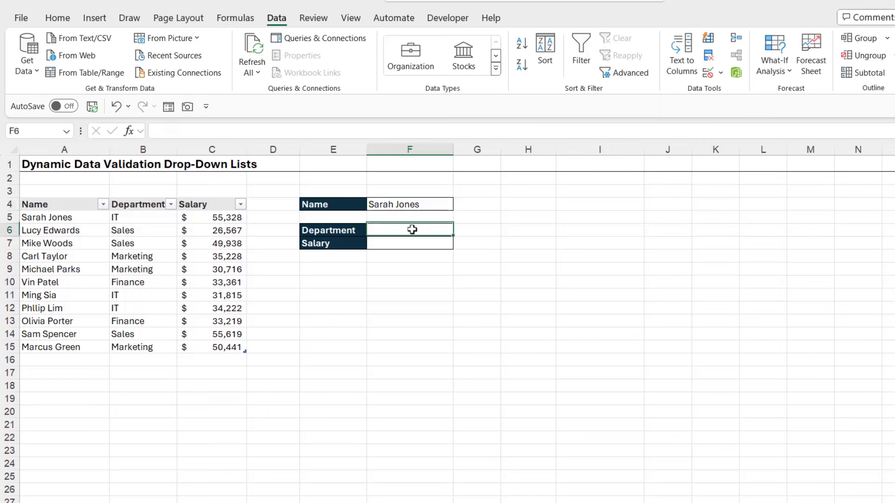
pyautogui.click(413, 242)
pyautogui.click(405, 203)
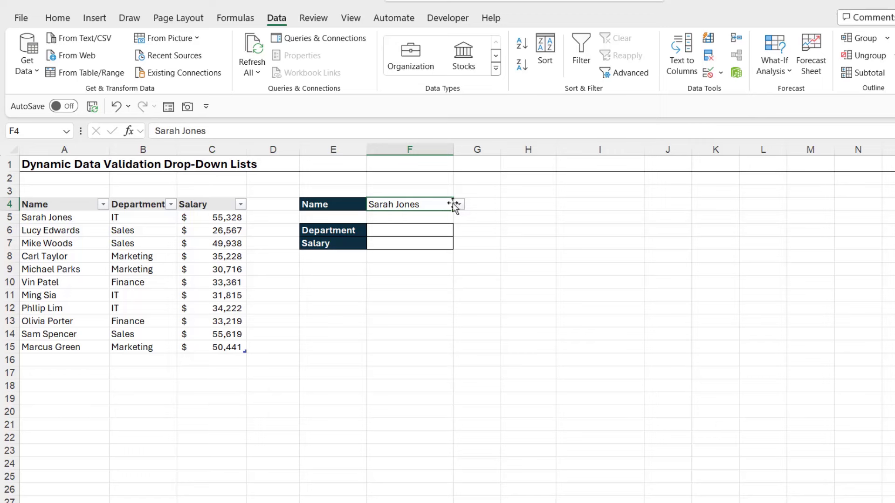
# Choose the fourth employee of the table from the Name drop-down in F4.
pyautogui.click(459, 204)
pyautogui.click(410, 251)
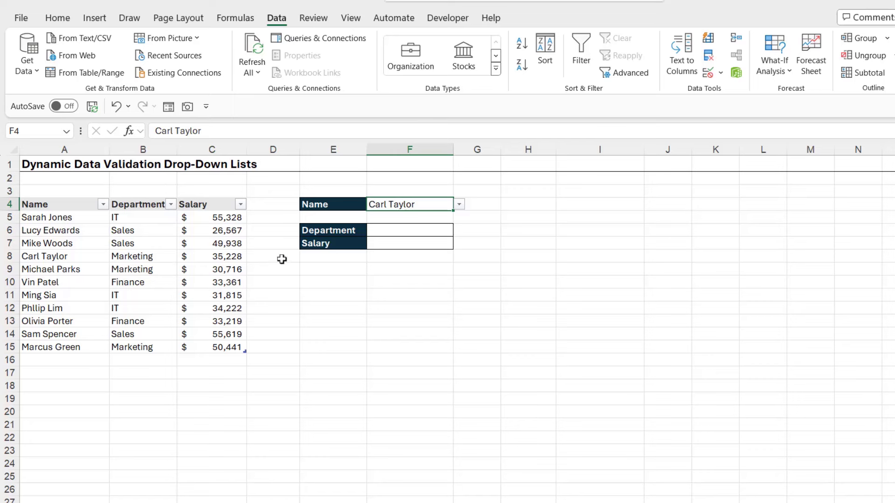
# Add a new employee in row 16 directly below the table, with department HR and salary 45000.
pyautogui.click(38, 361)
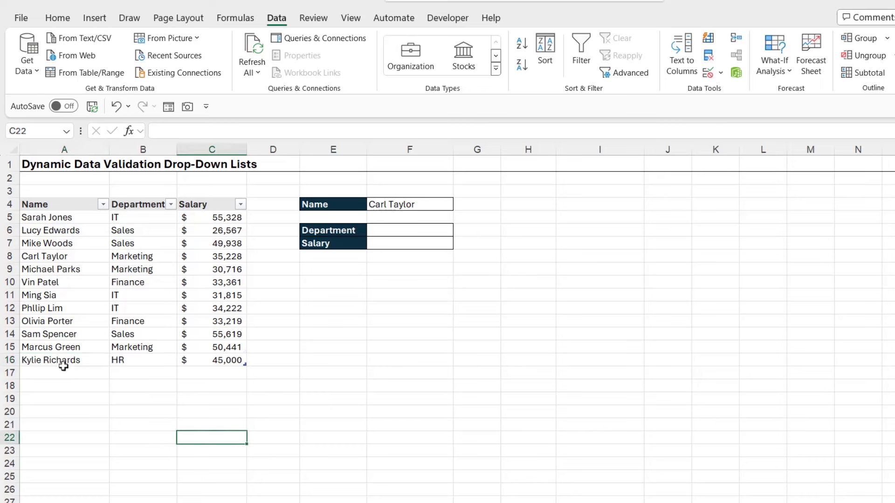
pyautogui.click(63, 365)
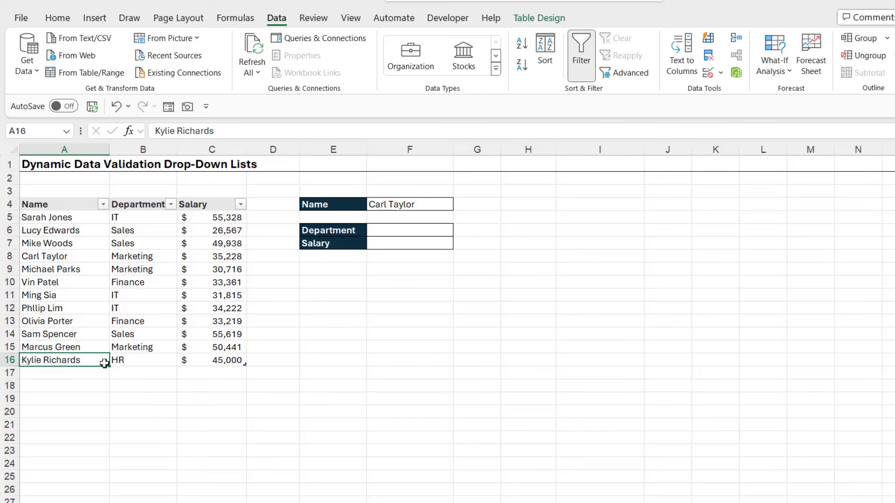
pyautogui.click(135, 359)
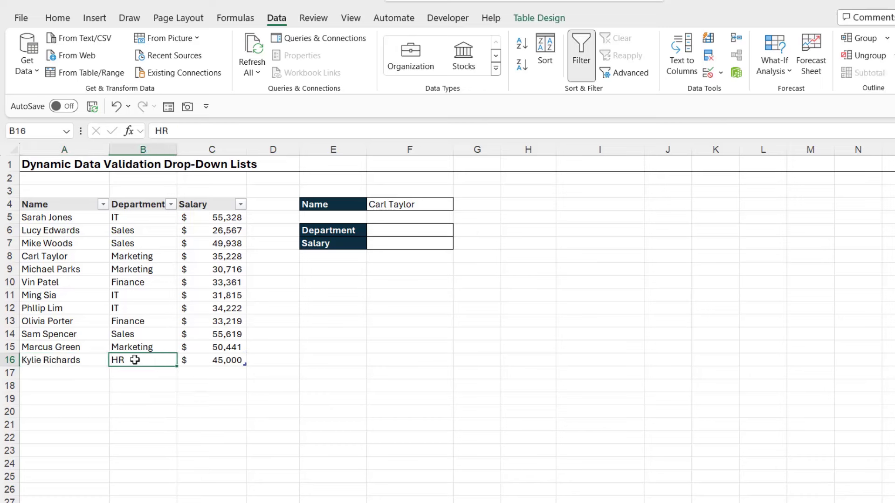
pyautogui.click(234, 360)
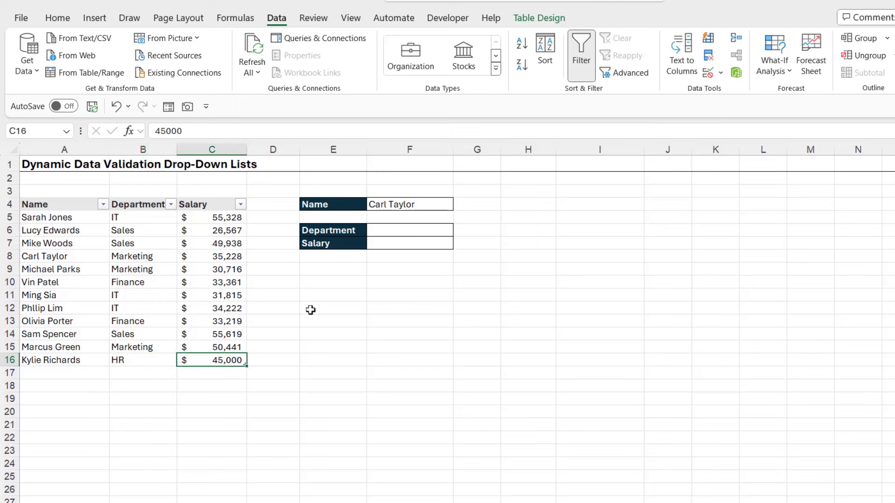
# Check whether the Name drop-down in F4 includes the employee added in row 16.
pyautogui.click(416, 205)
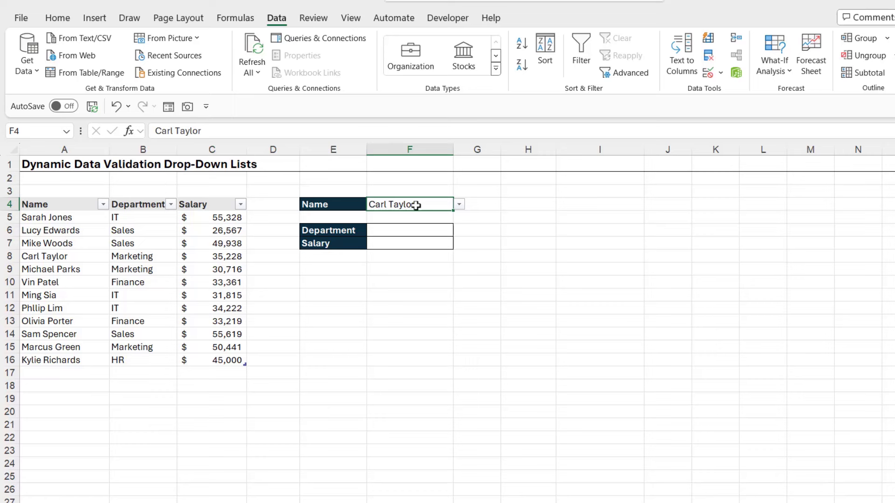
pyautogui.click(460, 206)
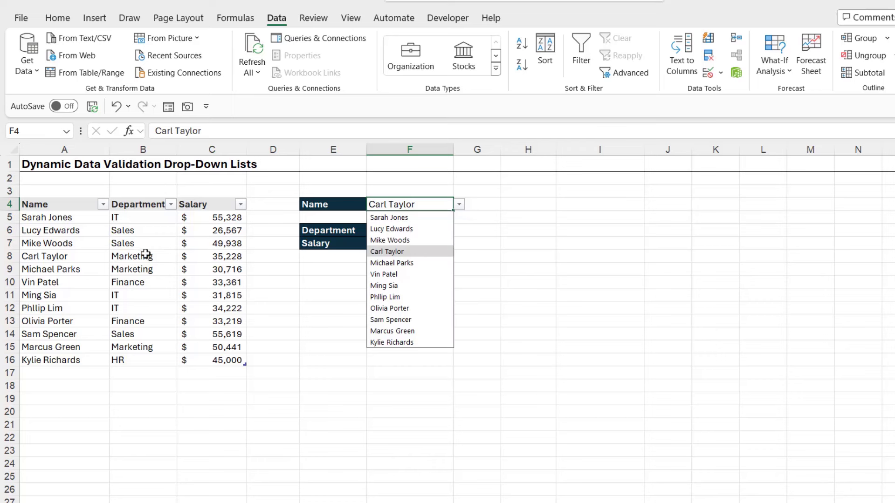
pyautogui.click(206, 342)
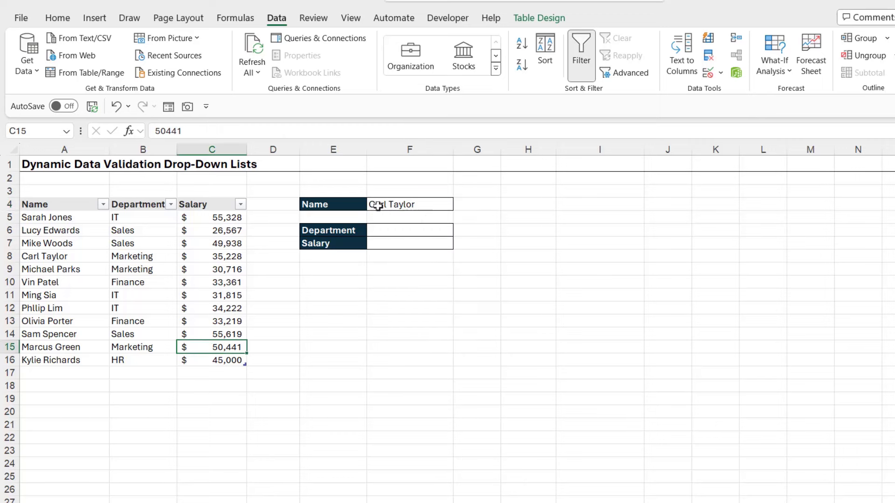
pyautogui.click(410, 205)
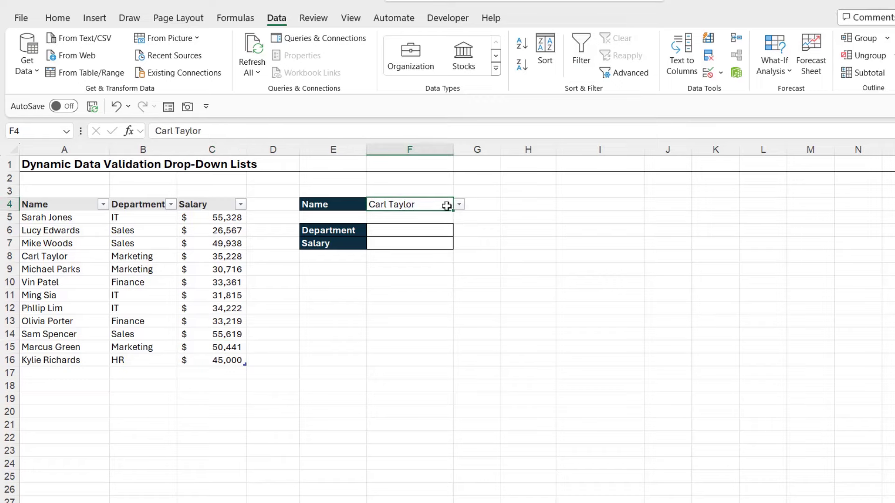
# Select the employee from table row 10 as the lookup name in F4, using its drop-down.
pyautogui.click(388, 231)
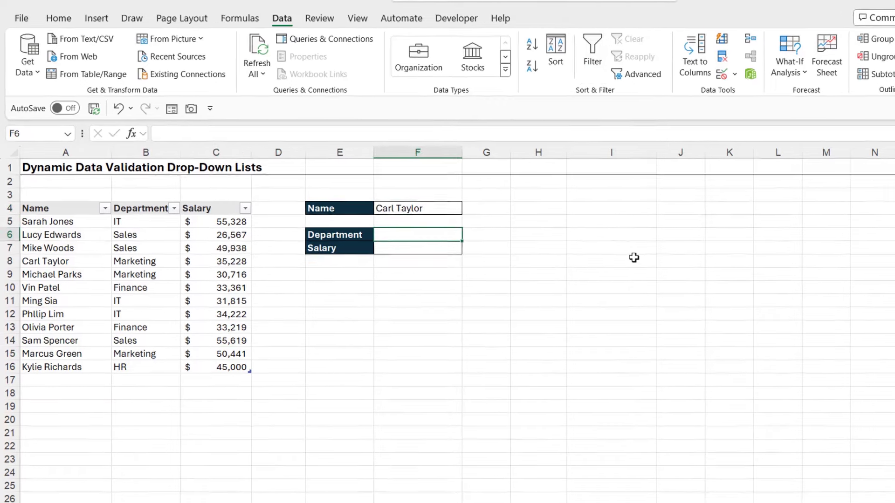
pyautogui.click(452, 241)
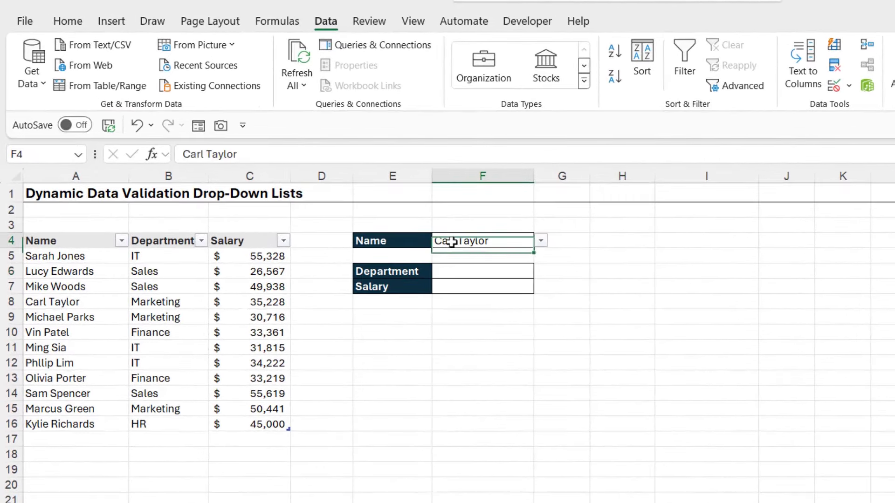
pyautogui.click(539, 241)
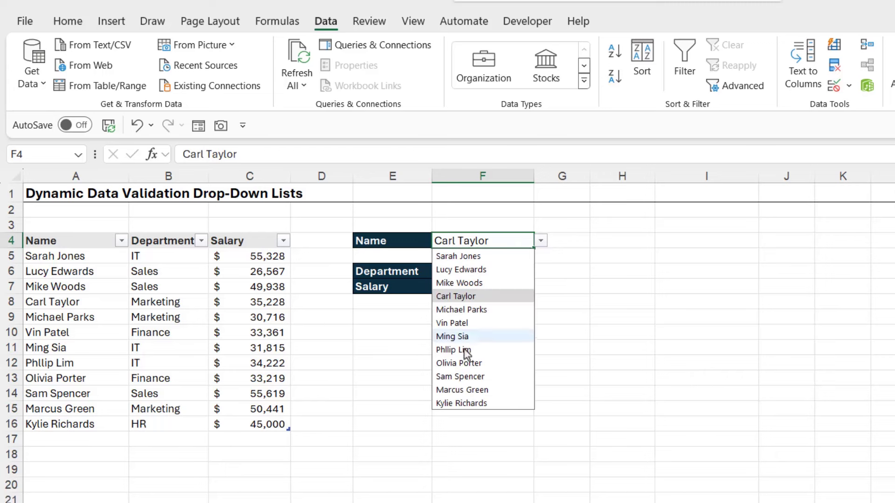
pyautogui.click(455, 323)
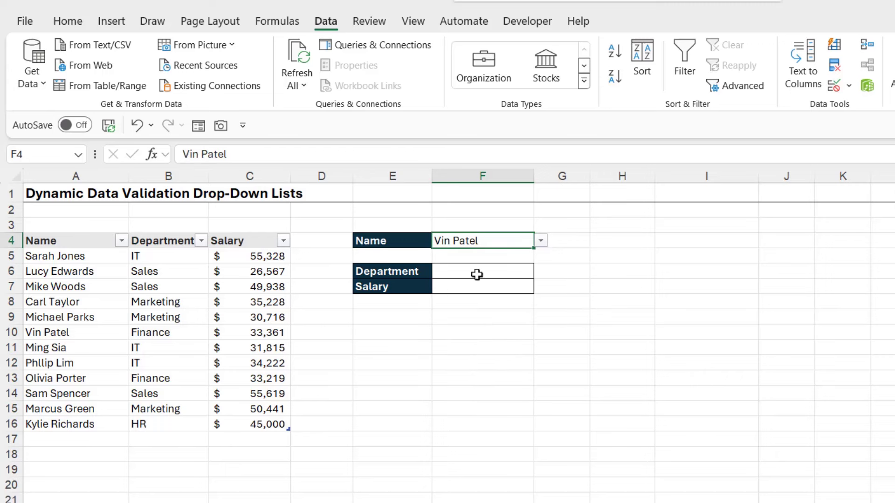
# Enter =VLOOKUP(F4,Employees,2,FALSE) in the Department cell F6 and compare its result with table row 10.
pyautogui.click(460, 275)
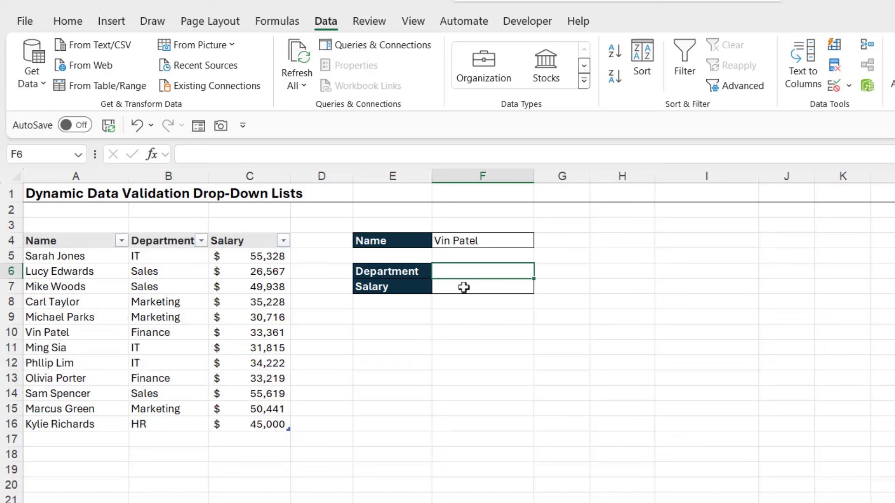
pyautogui.click(463, 286)
pyautogui.click(492, 273)
pyautogui.write('=VLOOKY')
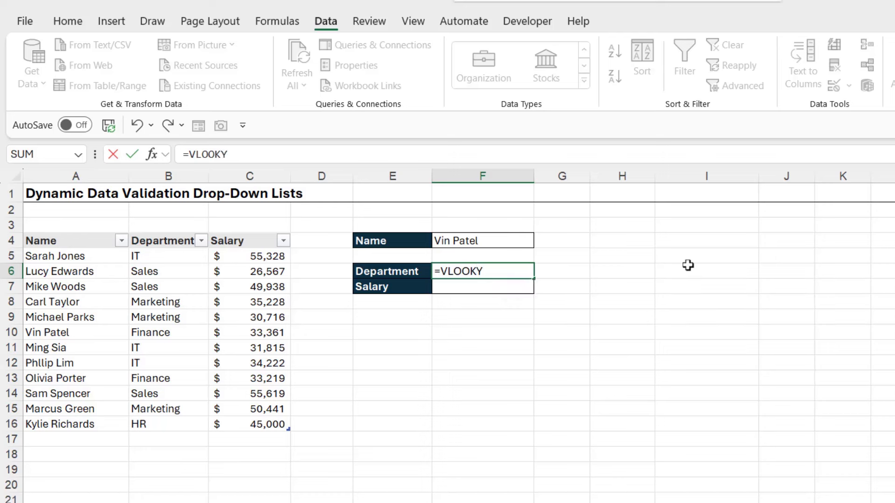
pyautogui.press('BackSpace')
pyautogui.write('U')
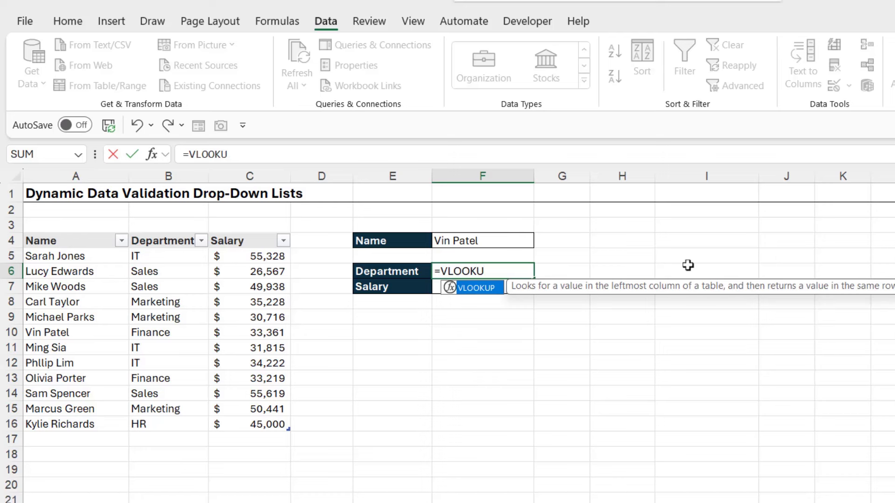
pyautogui.write('P(')
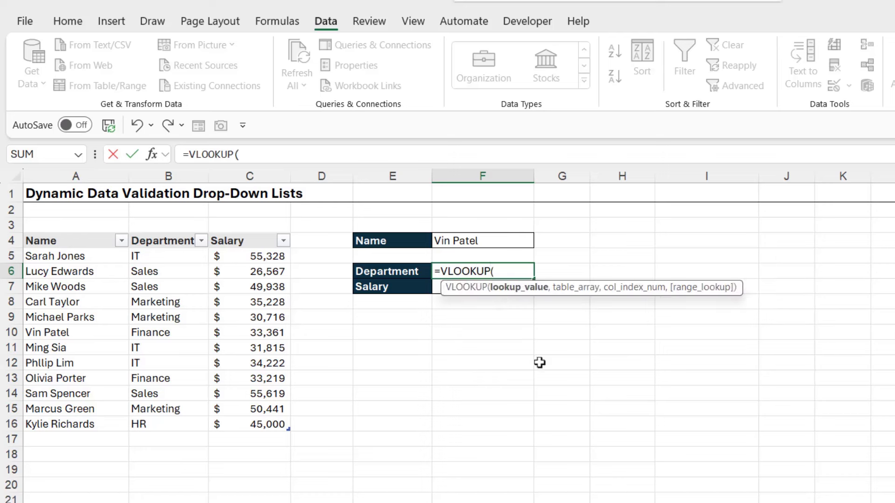
pyautogui.click(474, 243)
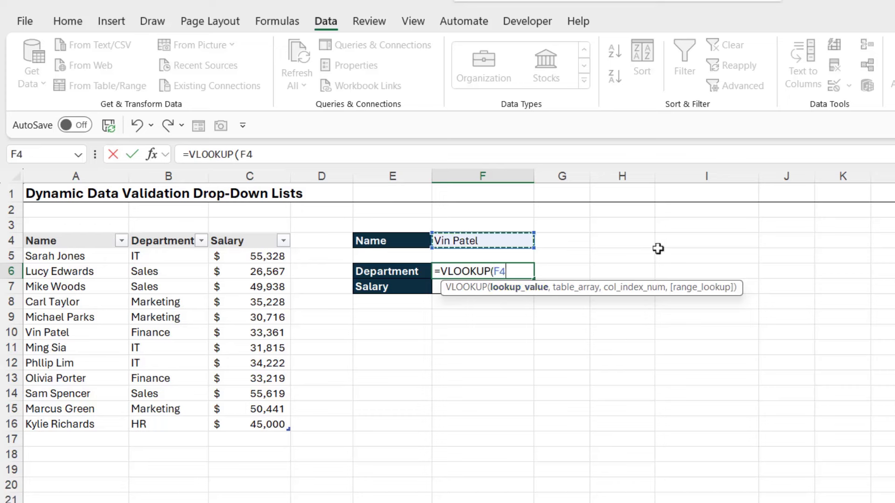
pyautogui.write(',')
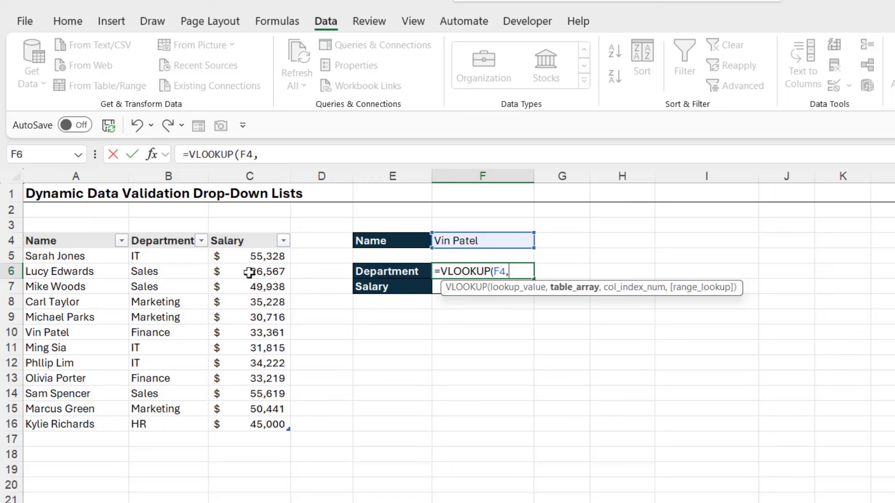
pyautogui.moveTo(55, 233); pyautogui.dragTo(254, 237)
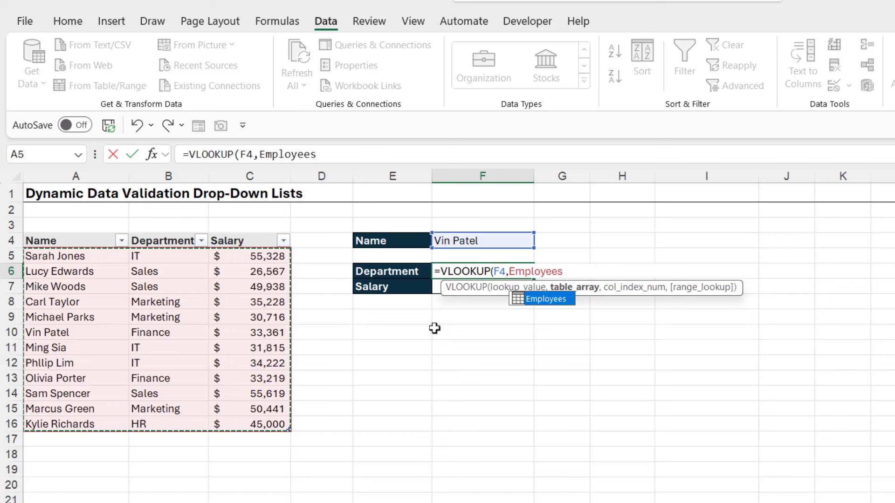
pyautogui.write(',')
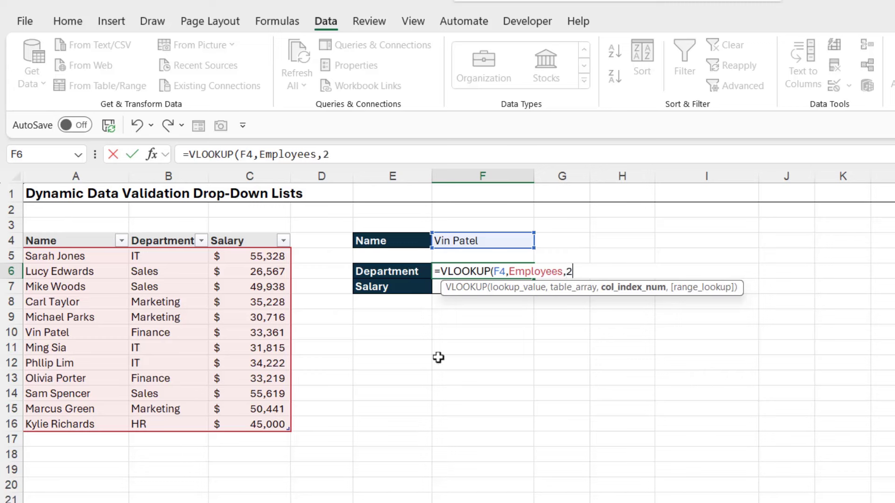
pyautogui.write('2,')
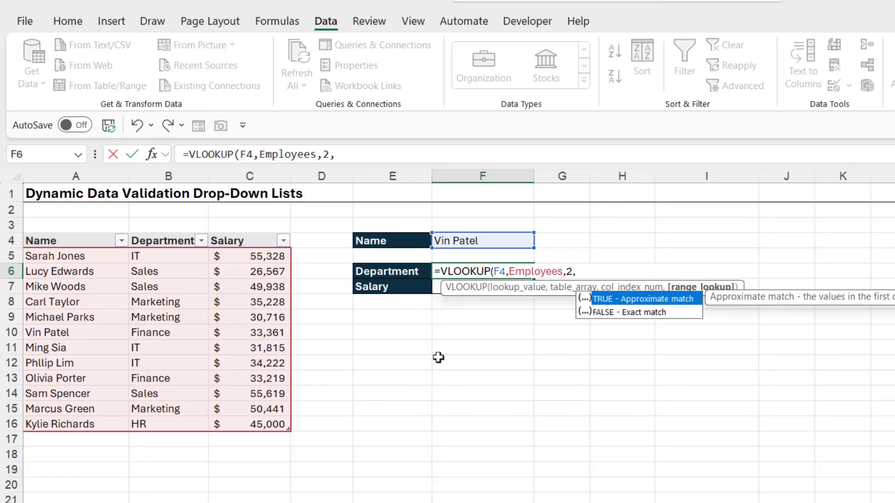
pyautogui.write('FALSE)')
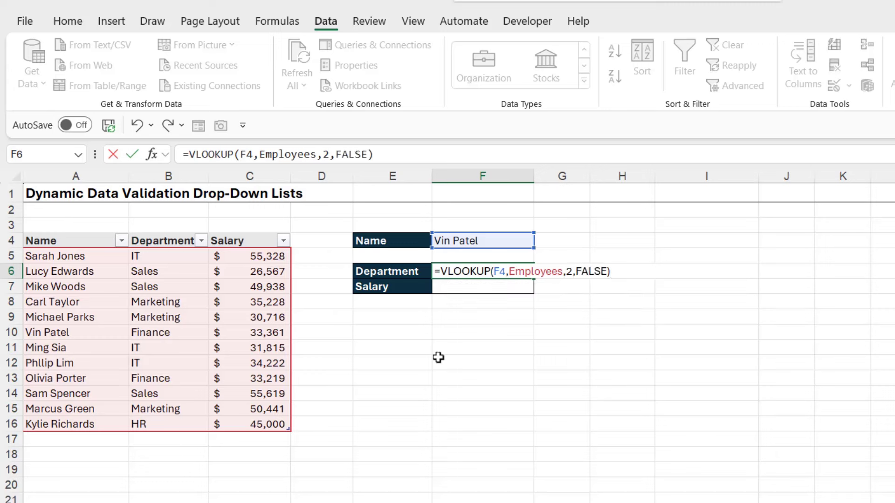
pyautogui.press('Return')
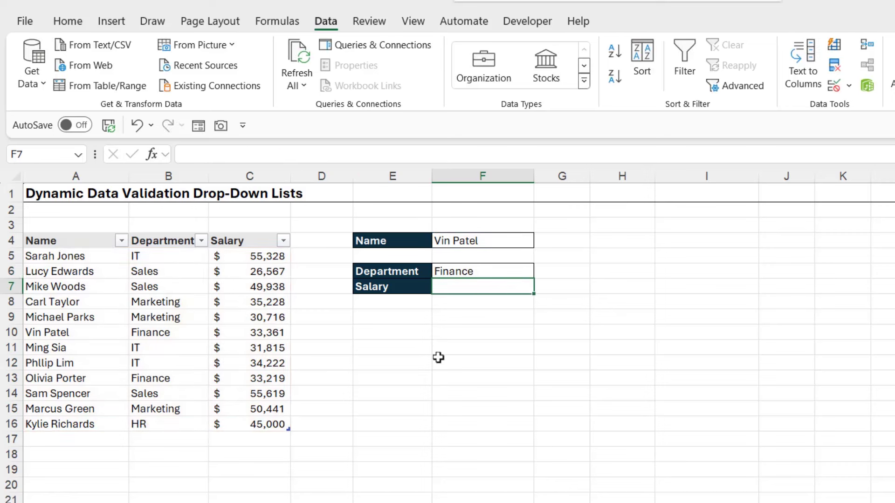
pyautogui.click(476, 273)
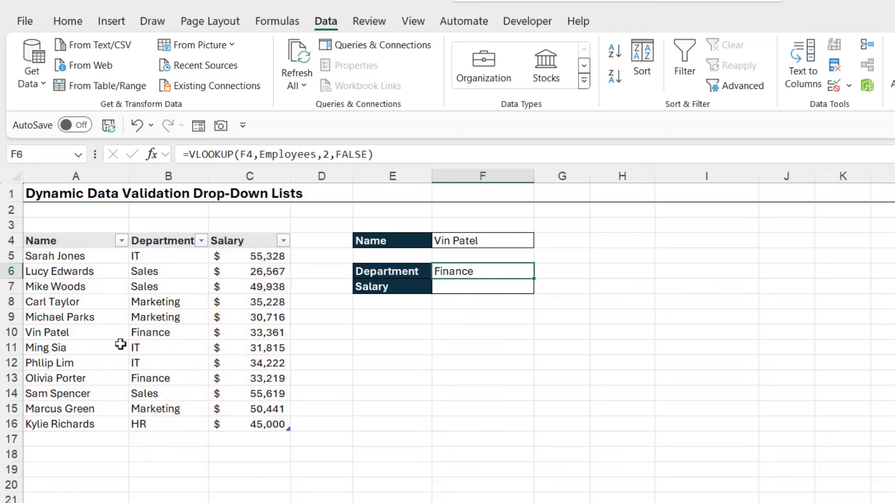
pyautogui.moveTo(39, 333); pyautogui.dragTo(233, 342)
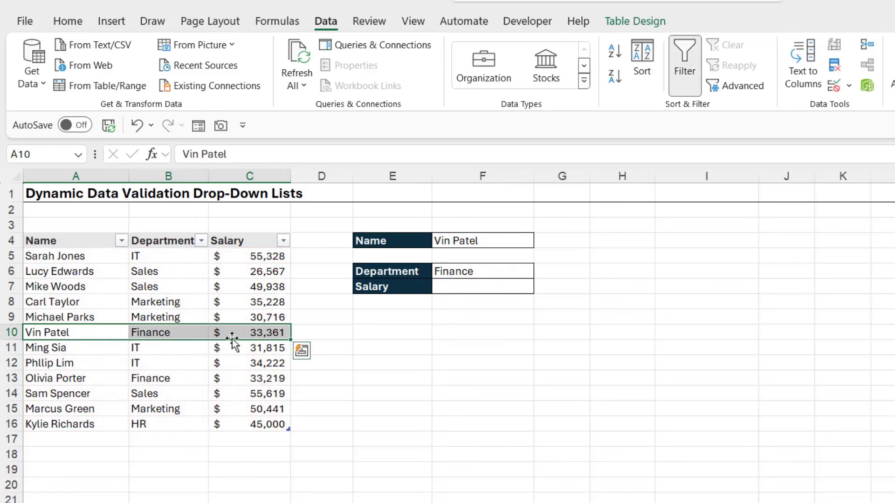
# Enter =XLOOKUP(F4,Employees[Name],Employees[Salary]) in the Salary cell F7 and compare its result with table row 10.
pyautogui.click(480, 292)
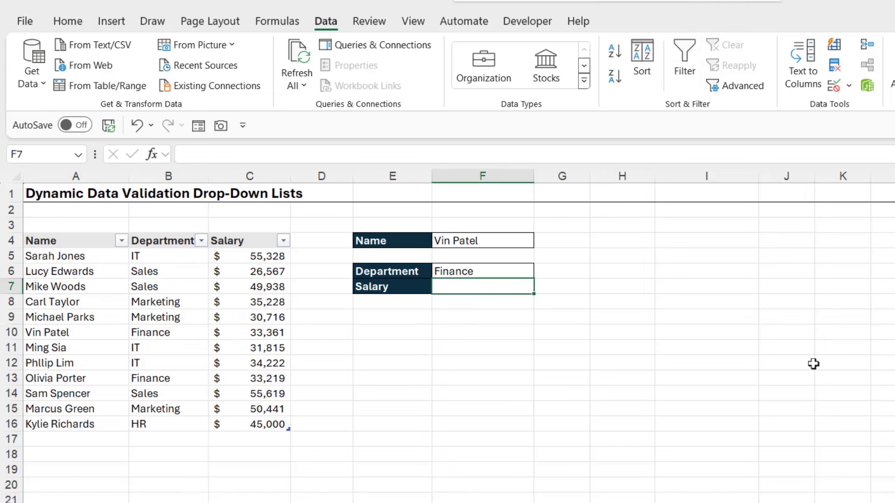
pyautogui.write('=XLOOKUP')
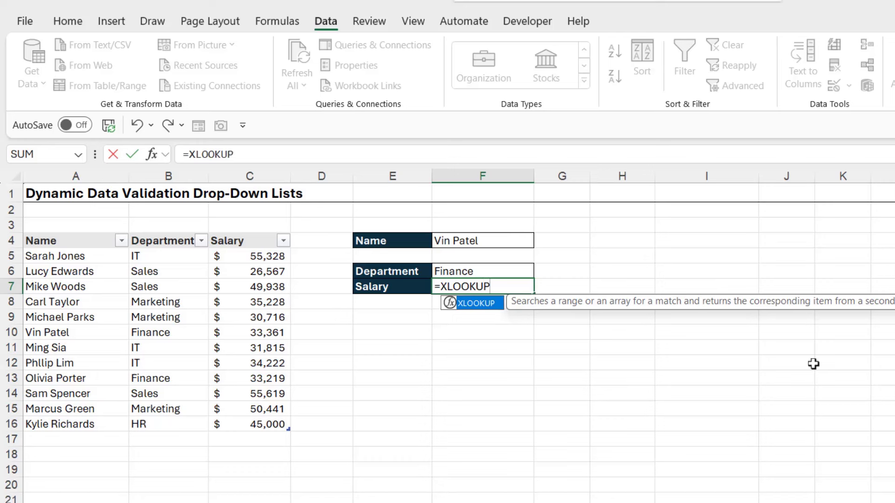
pyautogui.write('(')
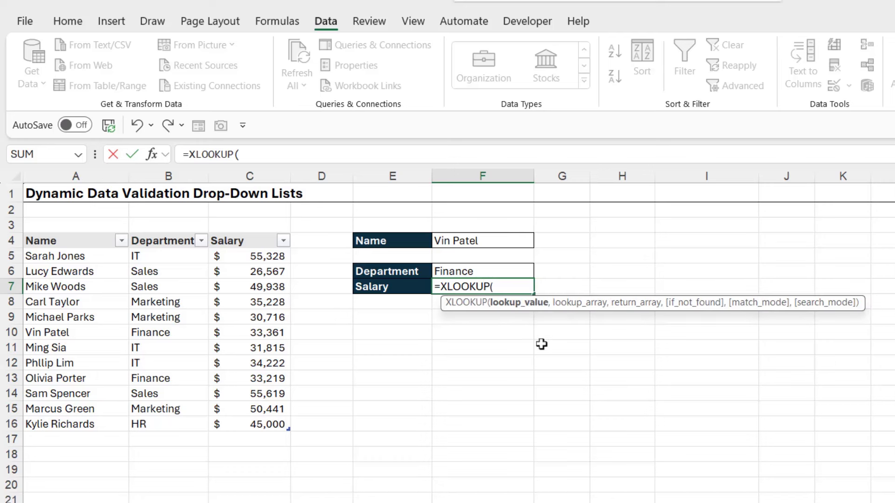
pyautogui.click(487, 240)
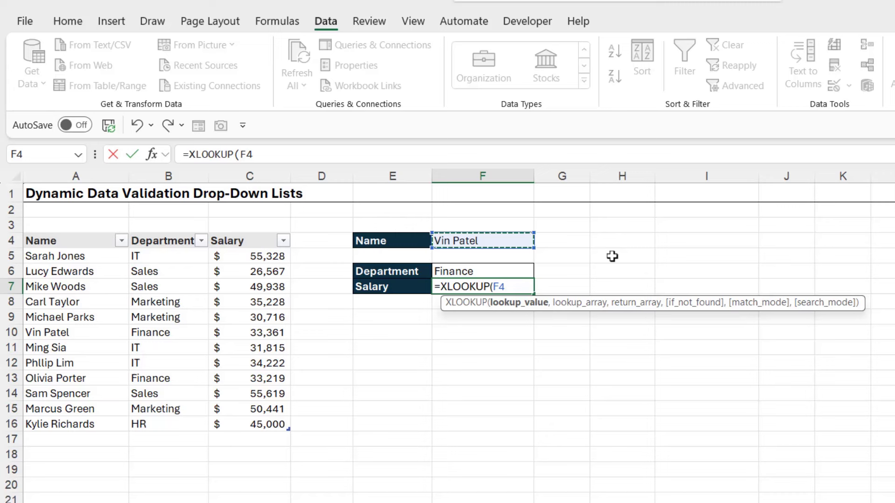
pyautogui.write(',')
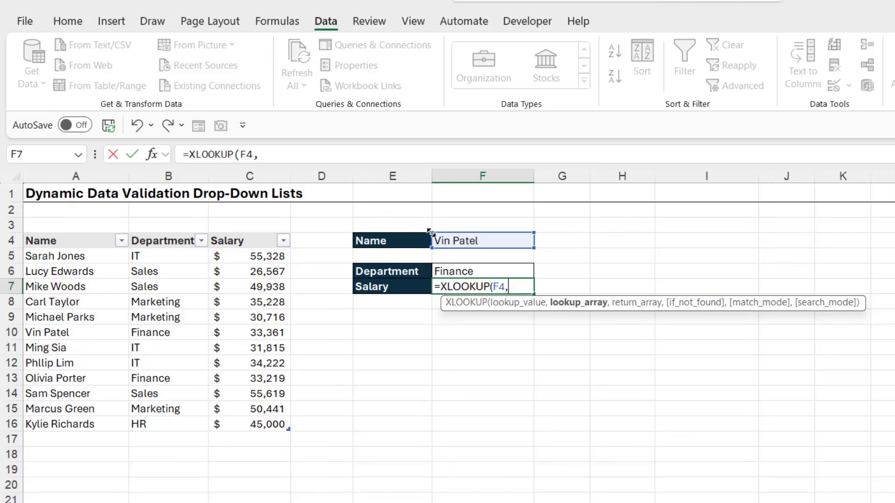
pyautogui.click(94, 230)
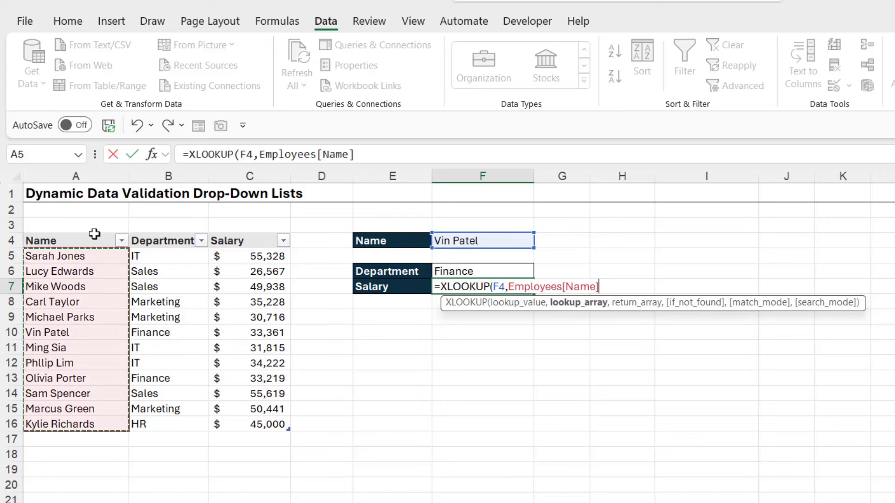
pyautogui.write(',')
pyautogui.click(242, 230)
pyautogui.press('Return')
pyautogui.click(497, 286)
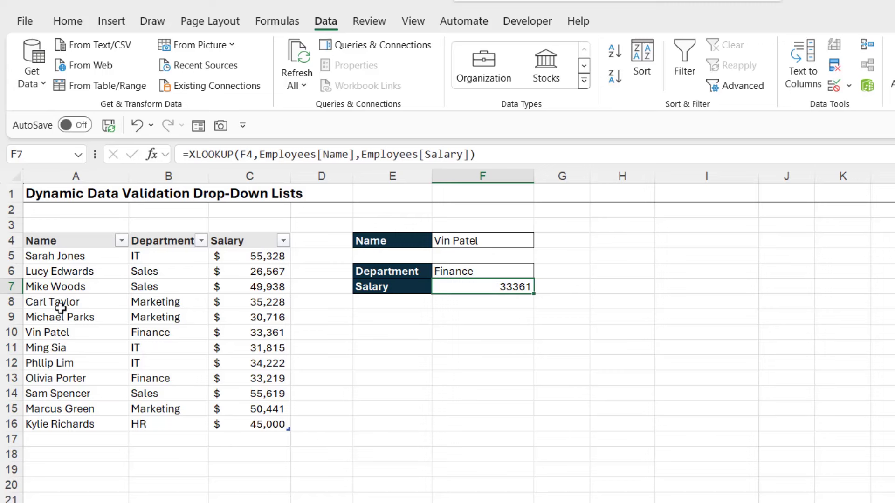
pyautogui.click(36, 332)
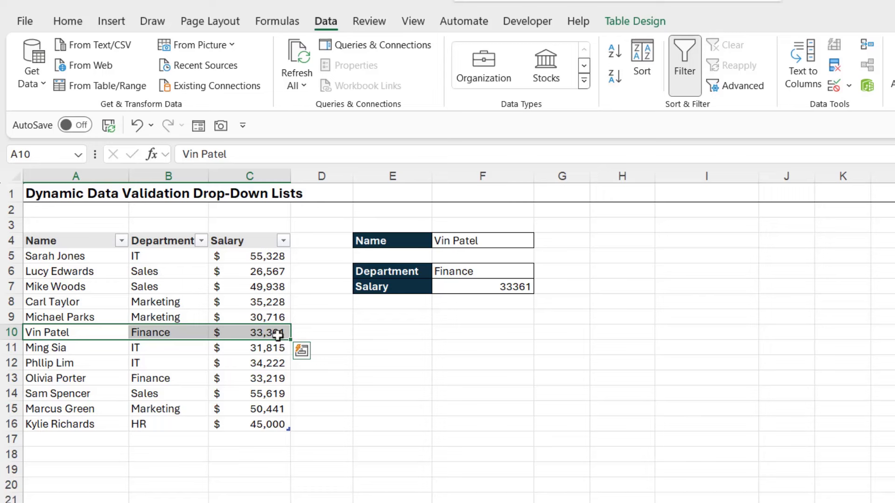
# Bring up the number formatting options for the Salary result in F7.
pyautogui.click(493, 287)
pyautogui.click(68, 21)
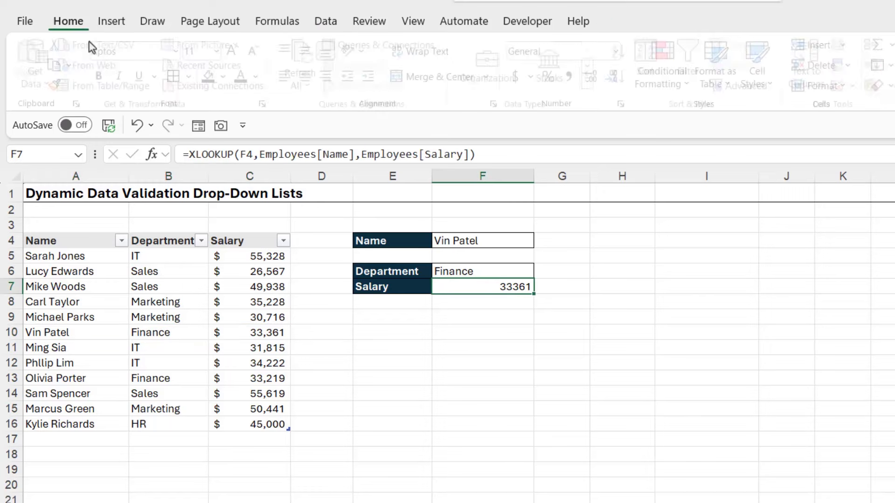